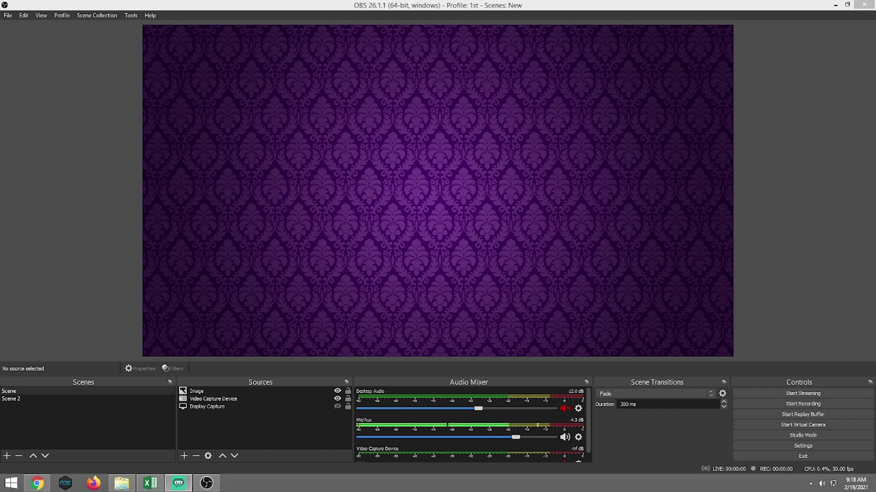
- Log in to Streamlabs with Facebook from the Chrome login page
left_click(38, 482)
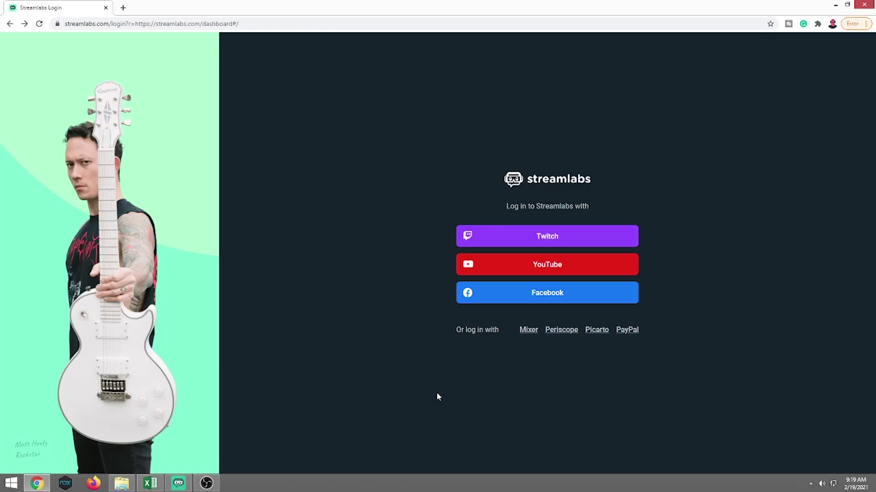
left_click(536, 297)
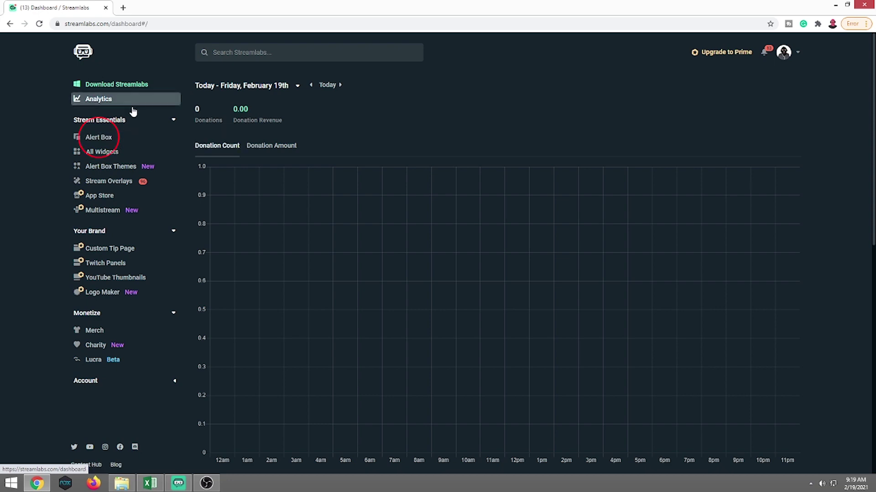
- Open the Alert Box widget page and copy its widget URL
left_click(129, 138)
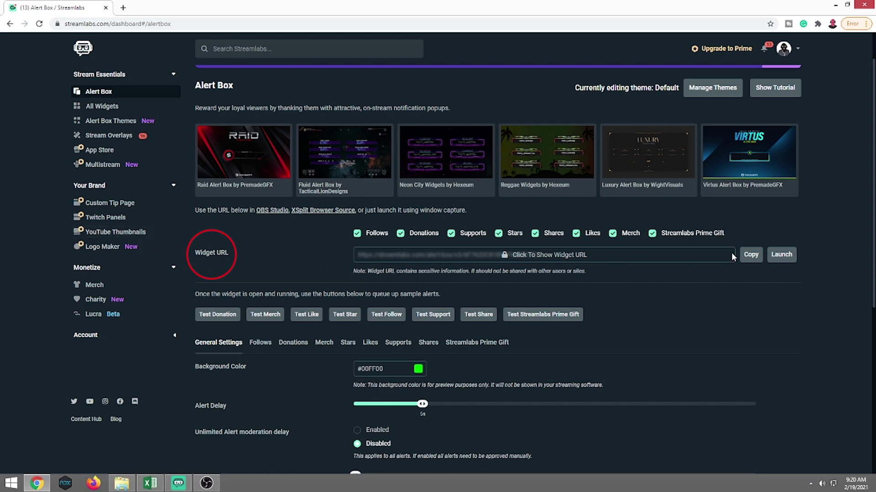
left_click(751, 255)
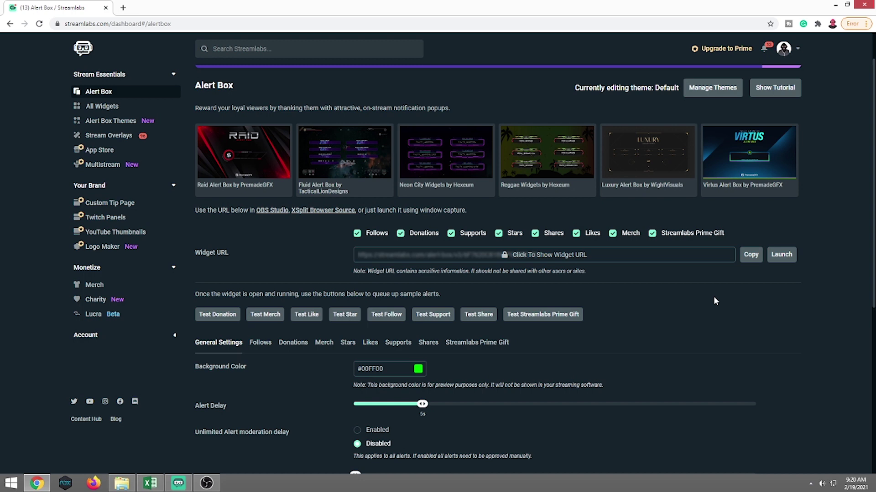
- Open the Follows alert settings and shorten the alert duration slider
scroll(713, 301, "down", 2)
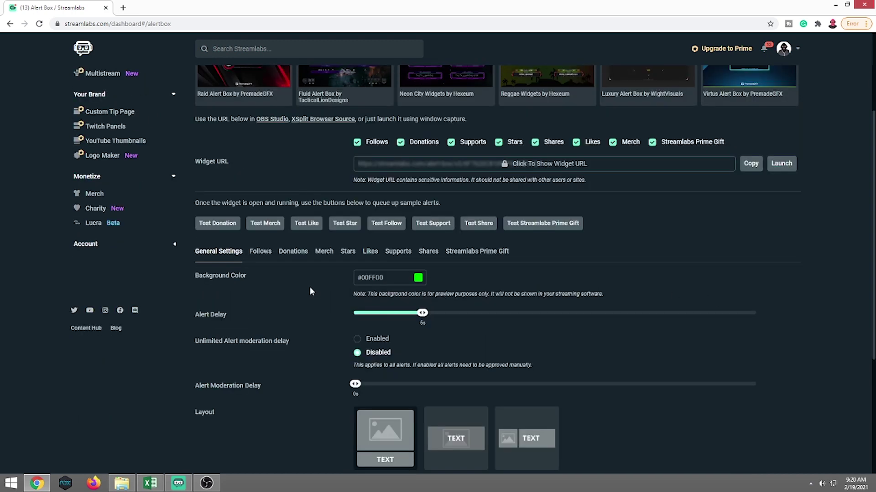
left_click(258, 251)
scroll(284, 305, "down", 5)
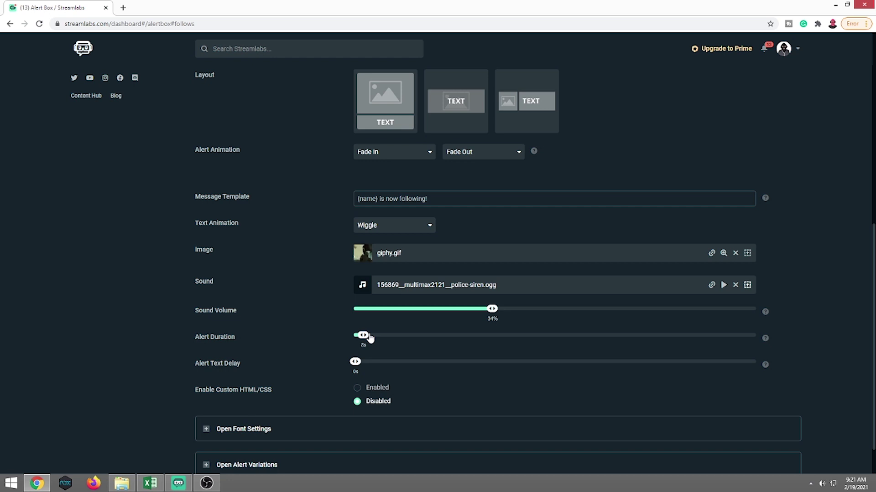
mouse_move(378, 348)
left_mouse_down()
mouse_move(388, 346)
mouse_move(361, 343)
left_mouse_up()
- Copy the widget URL again and minimize Chrome to return to OBS
scroll(311, 327, "up", 7)
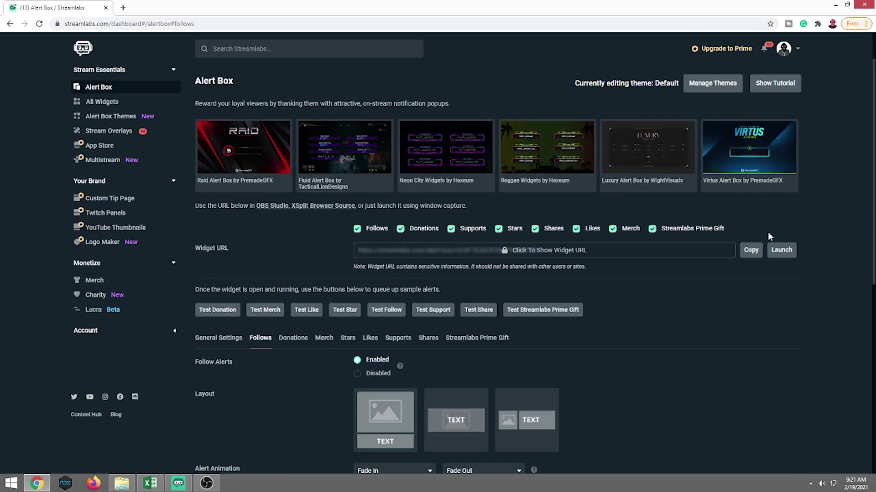
left_click(752, 250)
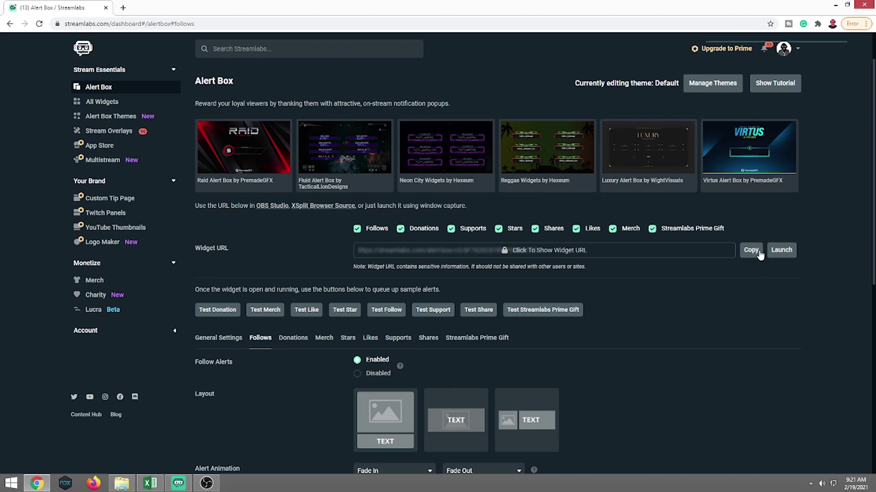
left_click(834, 8)
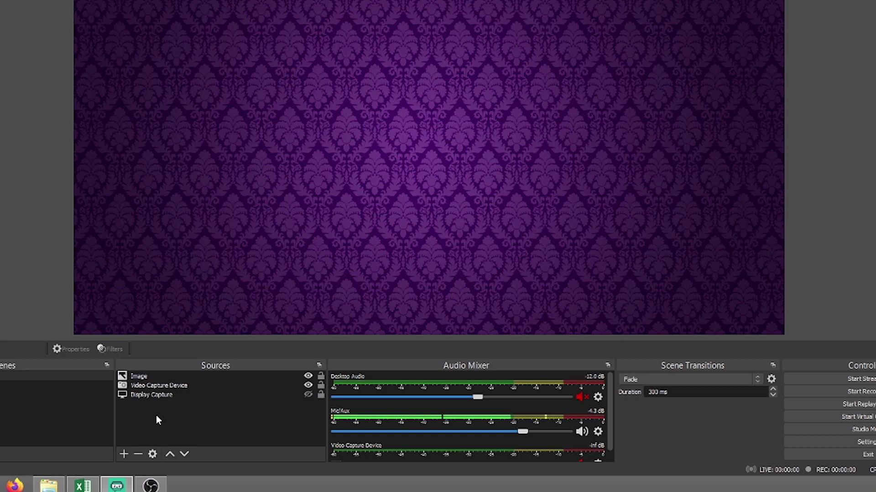
- Add a visible Browser source named 'Facebook Alerts' to the scene
left_click(122, 454)
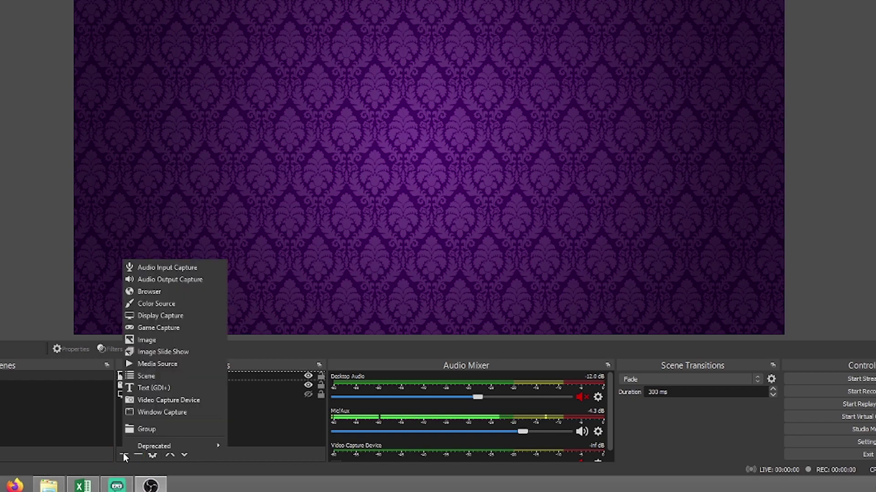
left_click(146, 294)
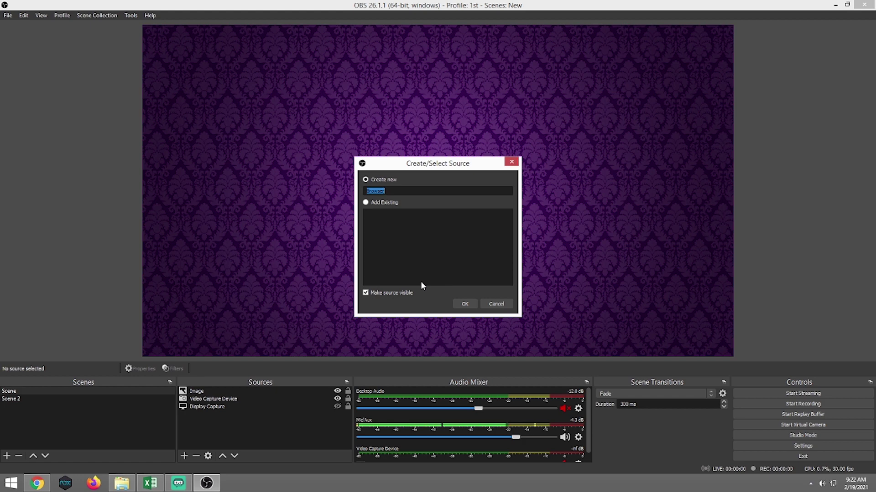
type("Facebook Alerts")
left_click(366, 294)
left_click(464, 304)
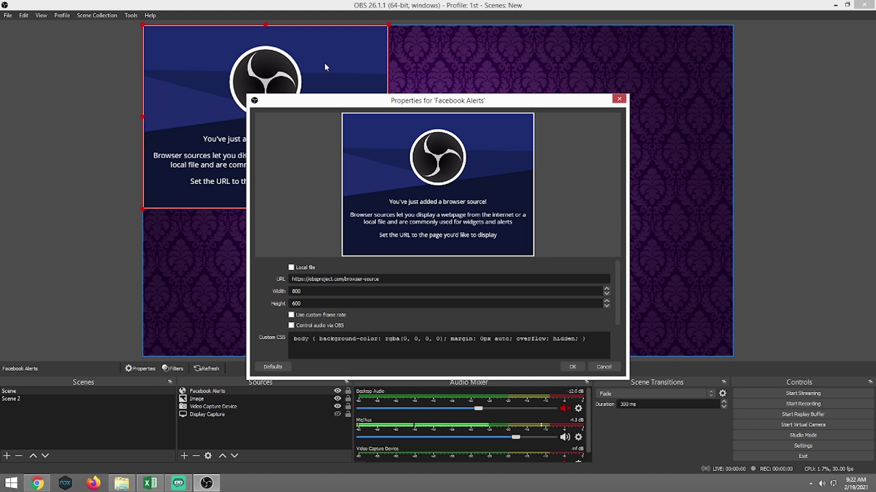
- Replace the default URL with the pasted Streamlabs alert box widget URL
left_click_drag(383, 279, 288, 279)
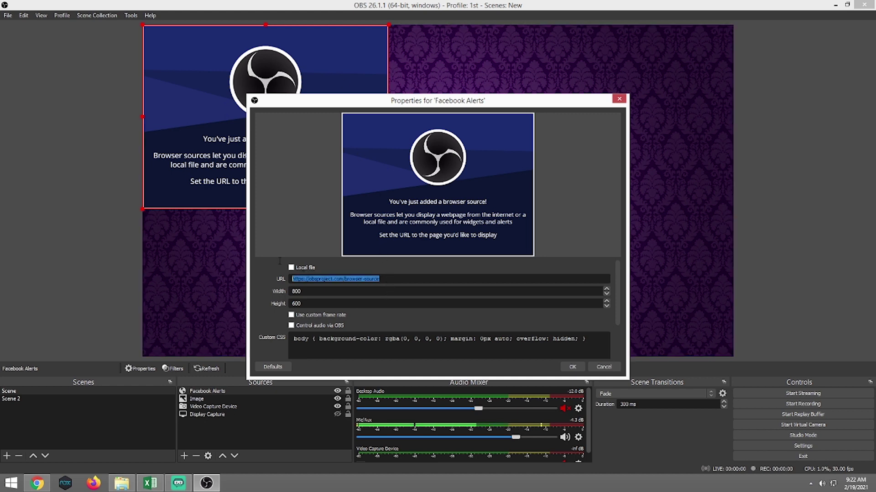
key("BackSpace")
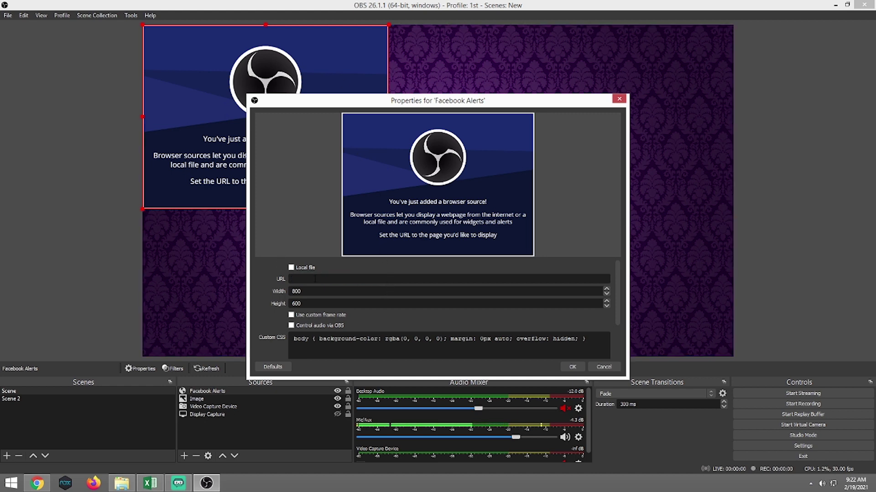
right_click(314, 278)
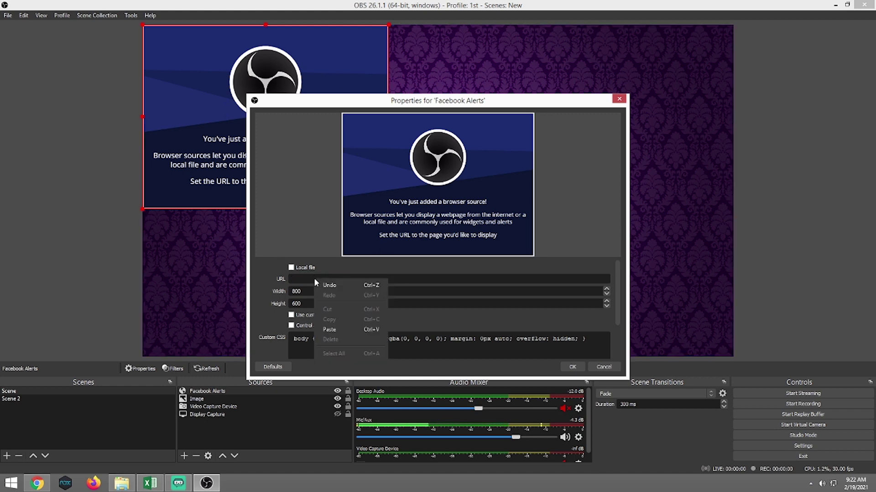
left_click(331, 330)
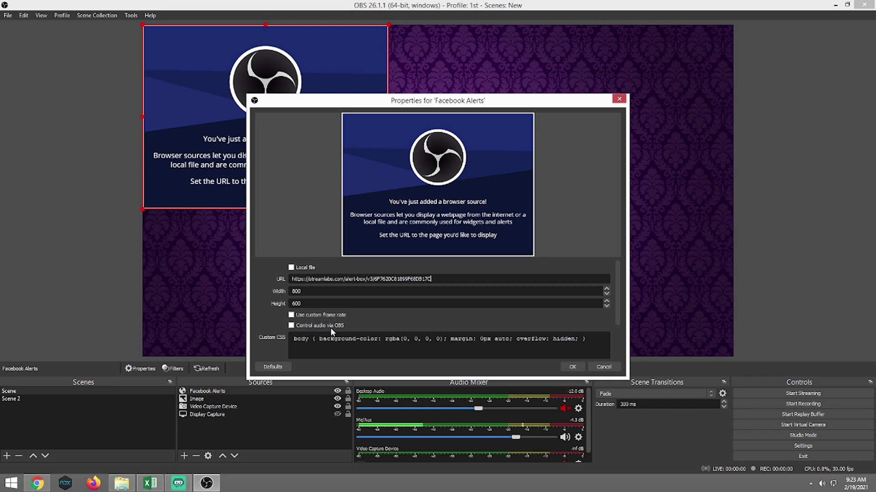
- Apply the properties, shrink the Facebook Alerts box and place it at the top centre
left_click(573, 367)
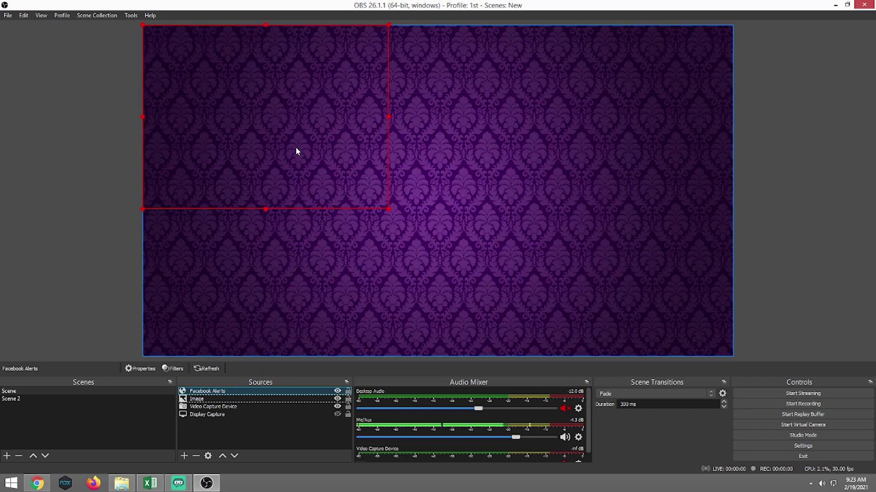
left_click_drag(304, 145, 498, 230)
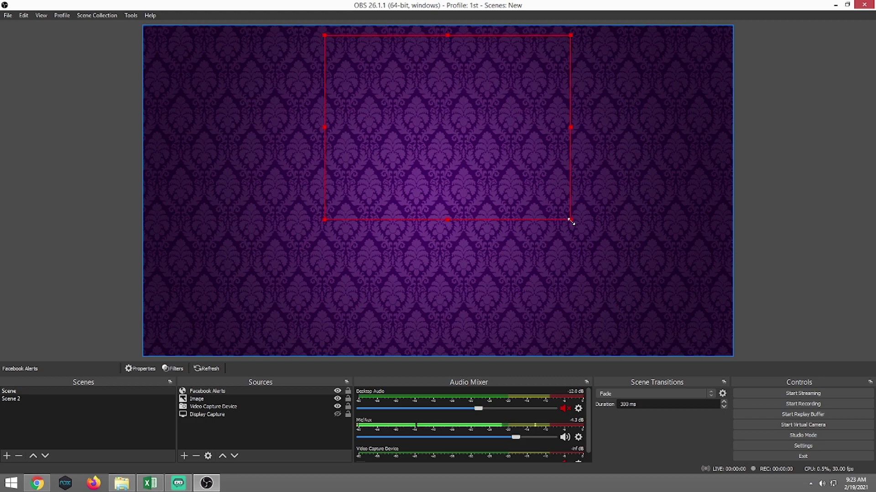
left_click_drag(570, 220, 456, 153)
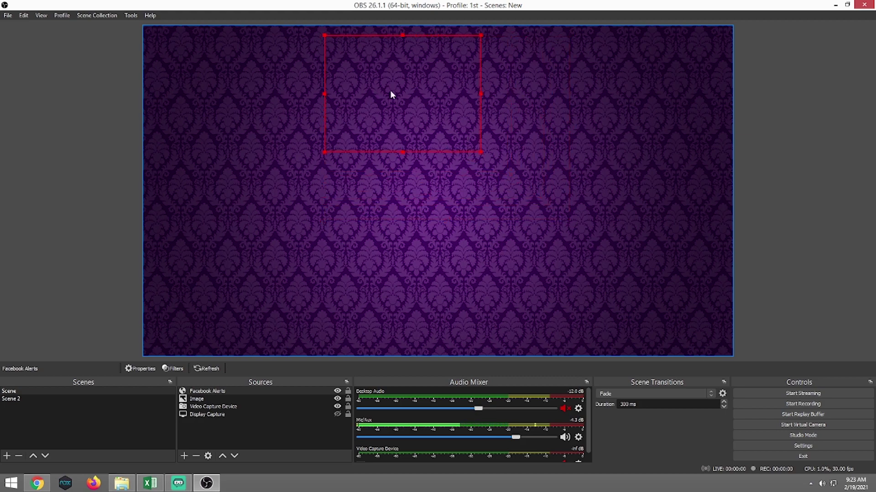
left_click_drag(391, 90, 436, 93)
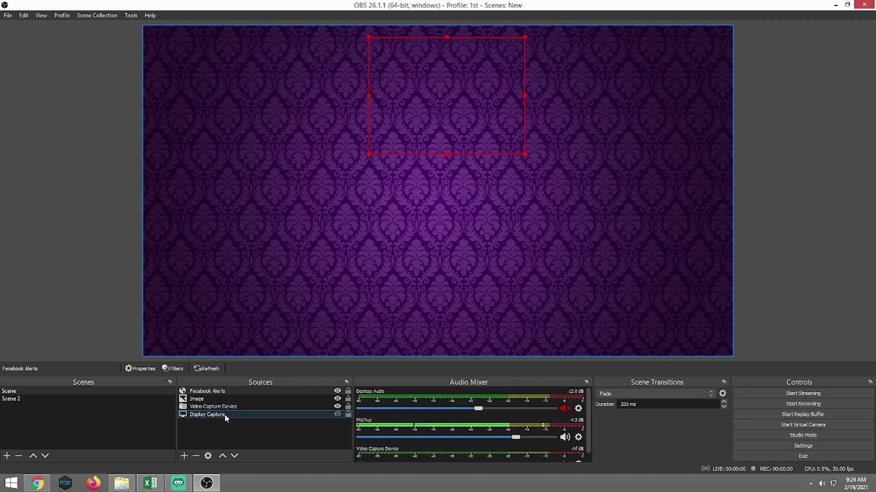
- Move the Image source below Video Capture Device in the Sources list
left_click(223, 398)
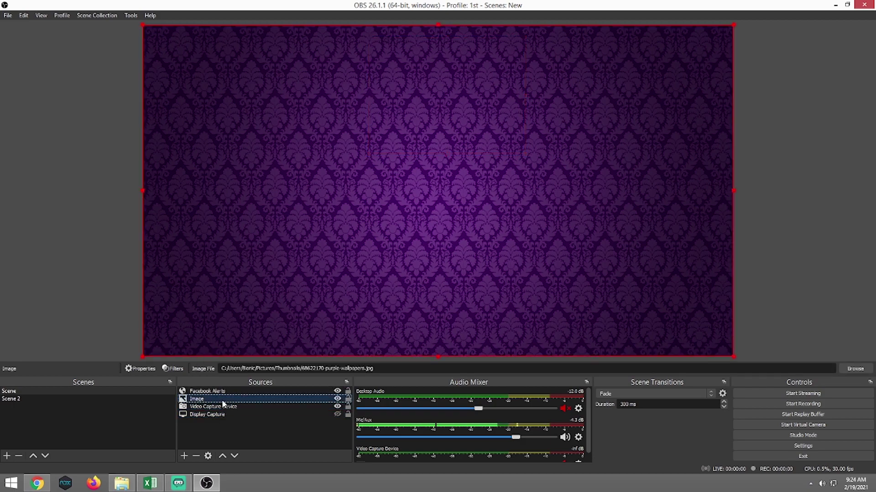
left_click(218, 406, "ctrl")
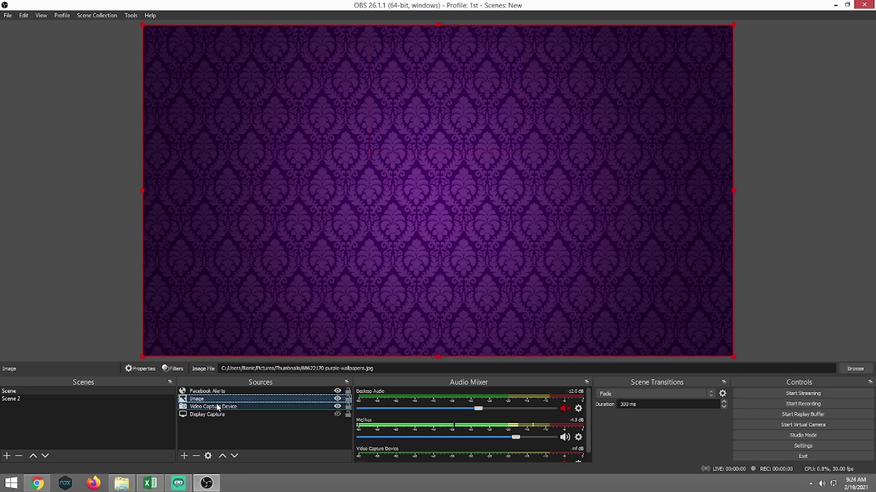
left_click(235, 456)
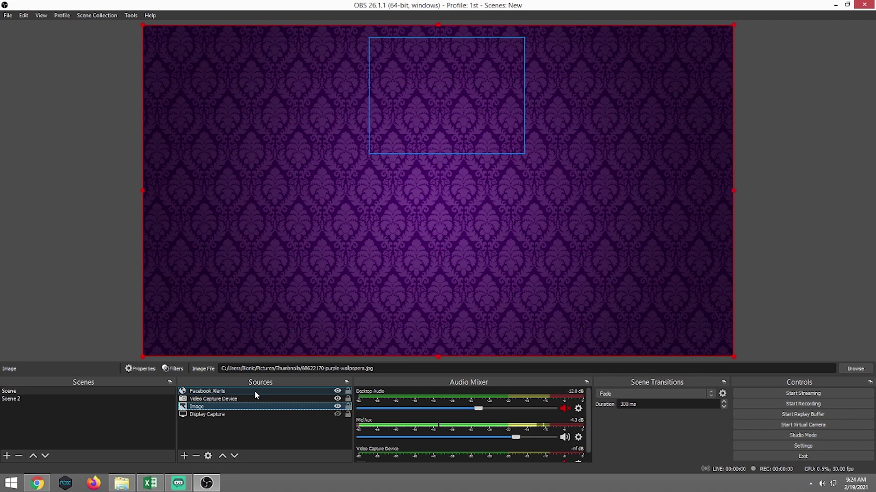
- Place Chrome beside the OBS preview and send a Streamlabs test Like alert
left_click(29, 483)
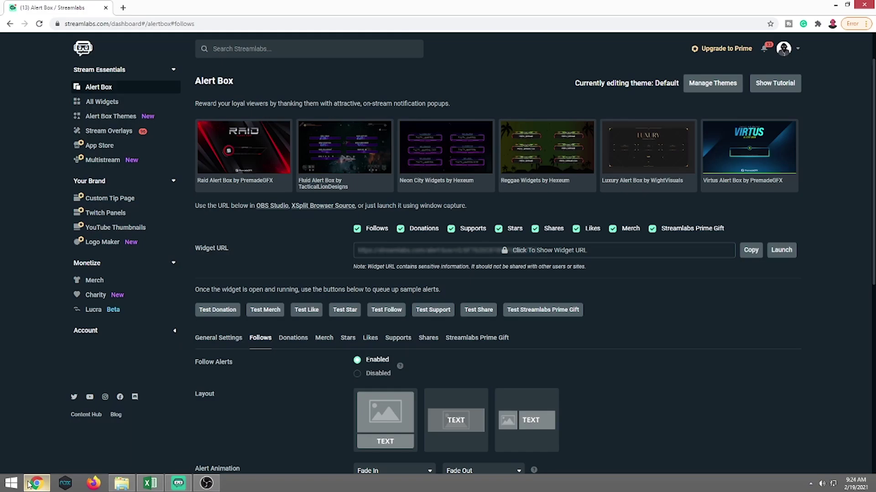
left_click(847, 5)
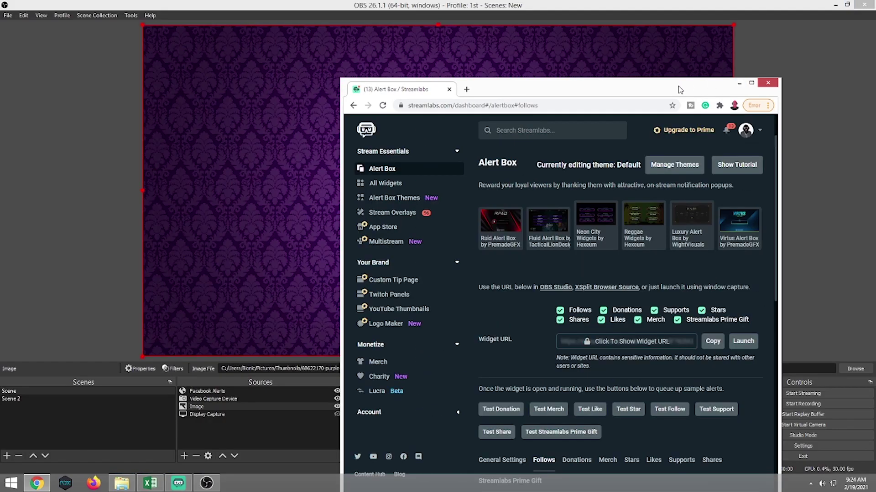
left_click_drag(679, 89, 737, 82)
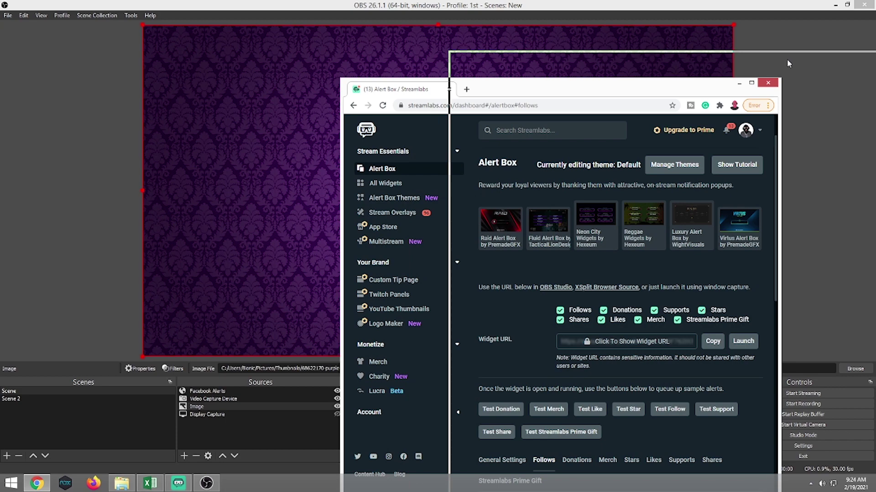
left_click_drag(787, 59, 785, 54)
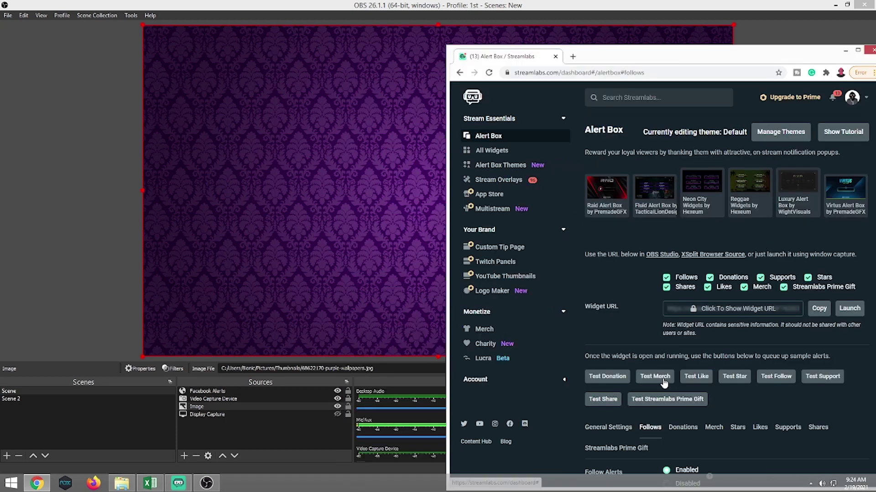
left_click(690, 382)
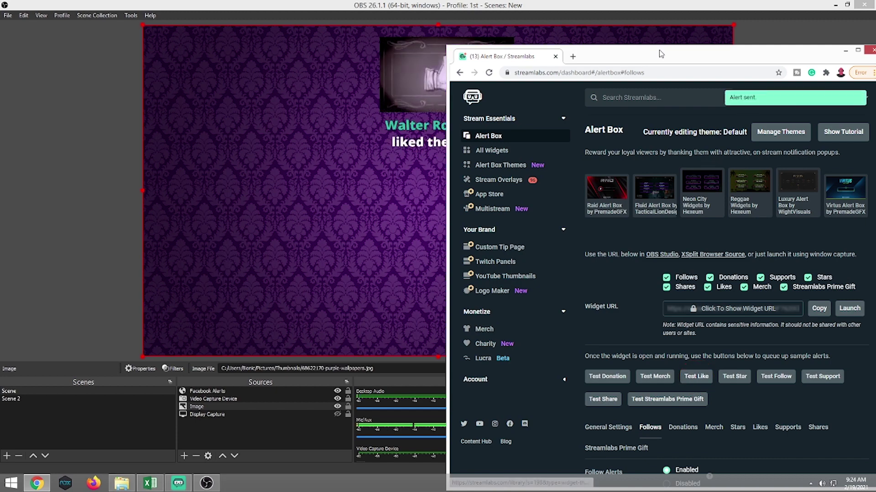
left_click_drag(660, 54, 659, 240)
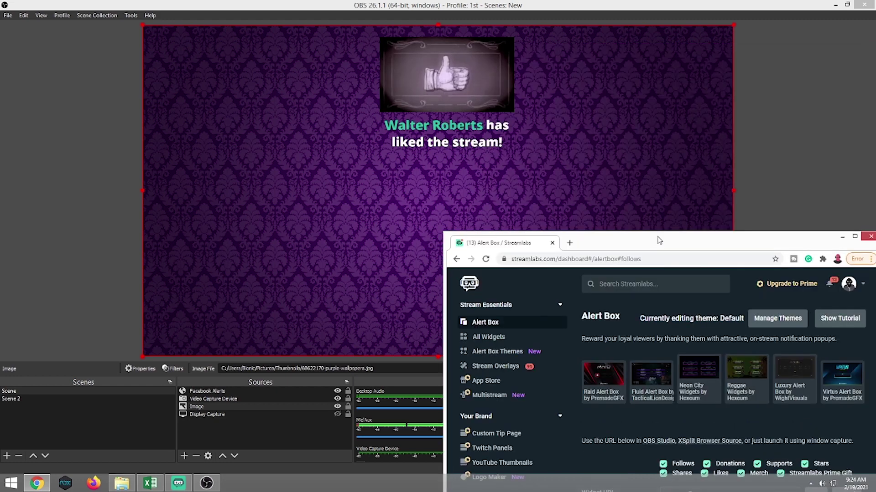